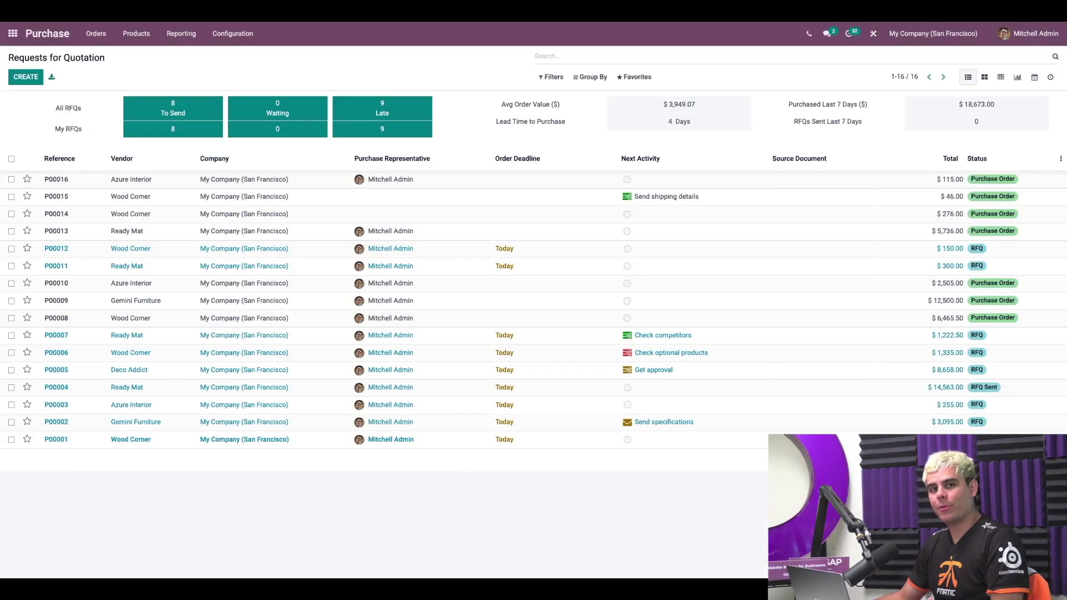
Set the Blanket Order agreement type to non-exclusive RFQs, agreement lines and manual quantities, then save
left_click(237, 38)
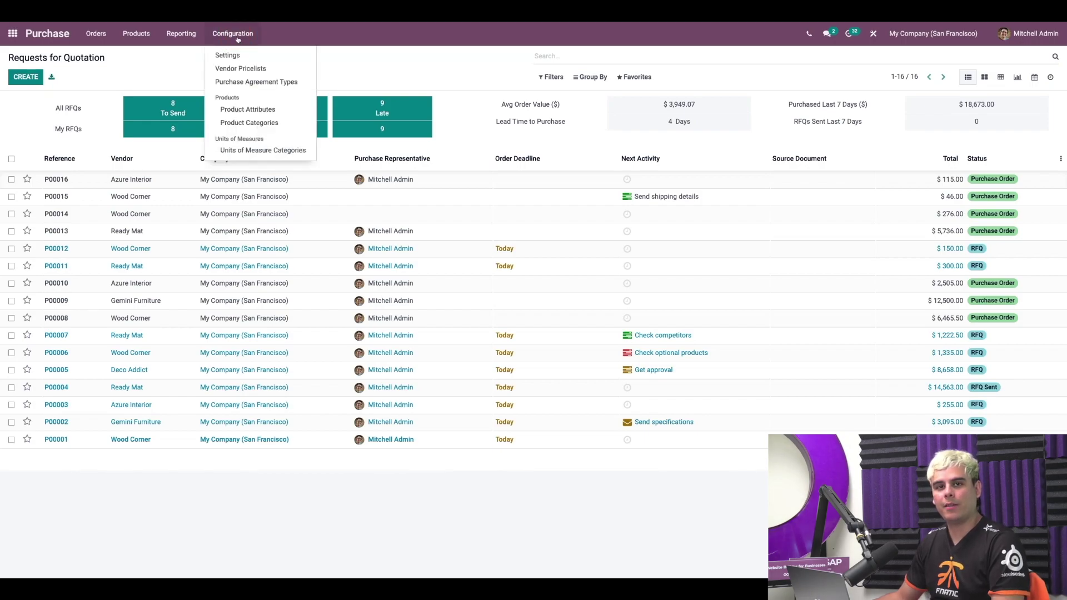
left_click(229, 53)
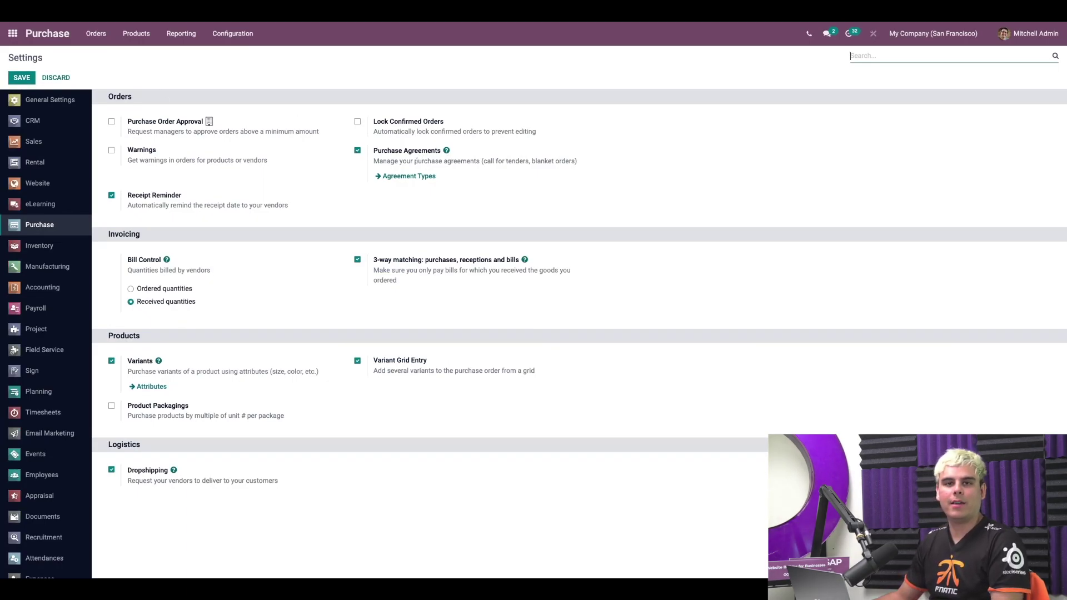
left_click(404, 177)
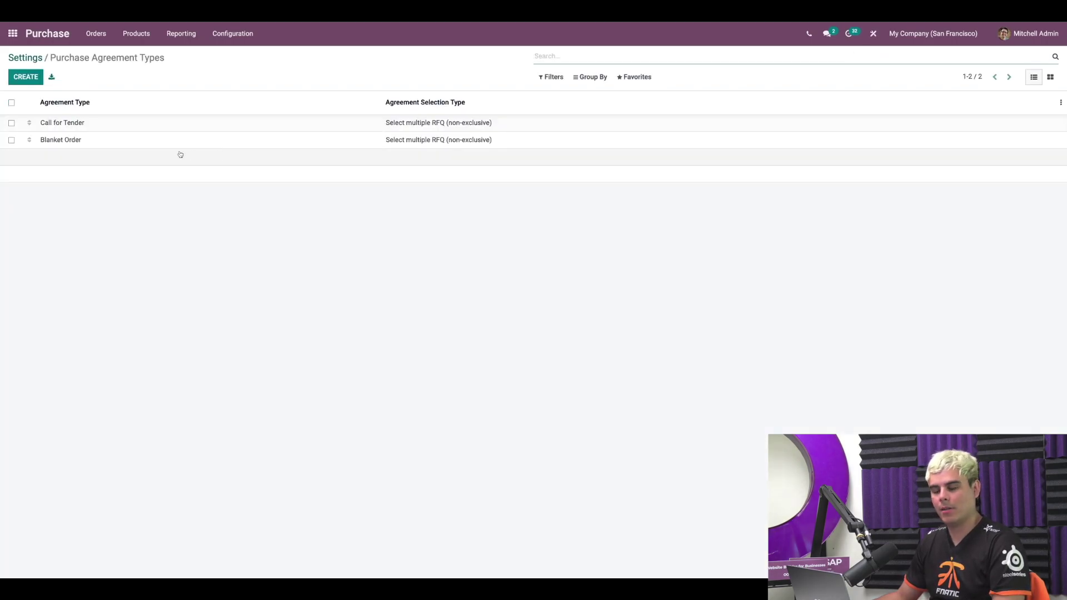
left_click(71, 142)
left_click(20, 78)
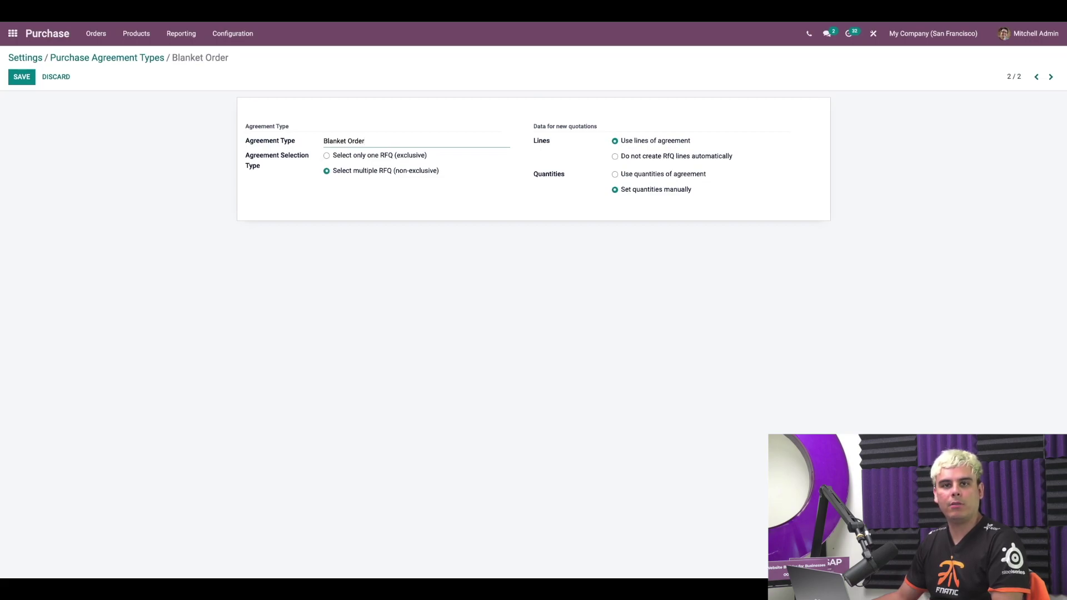
left_click(441, 174)
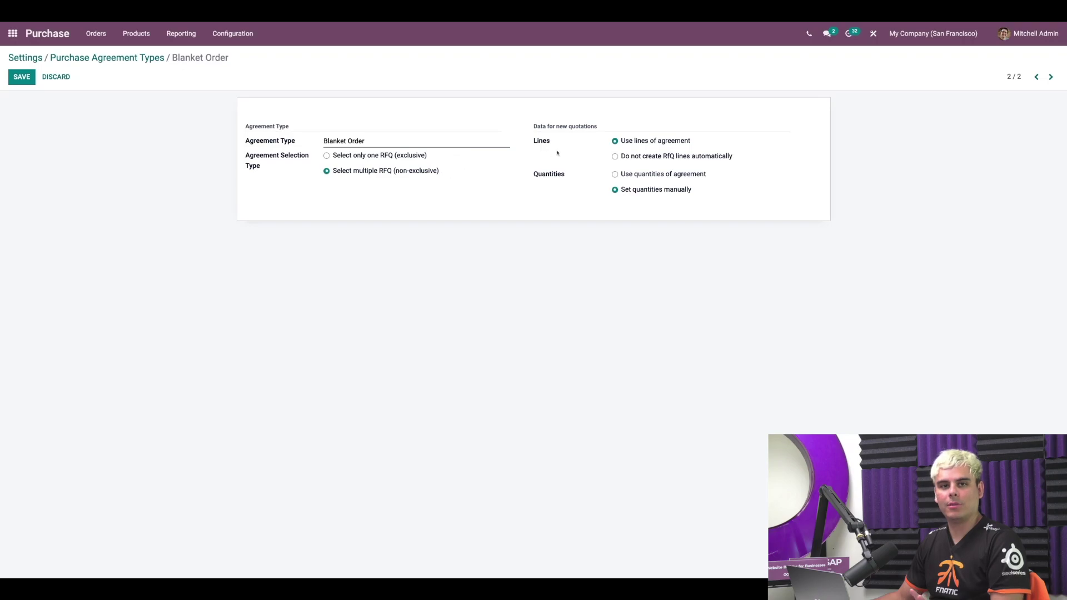
left_click(615, 141)
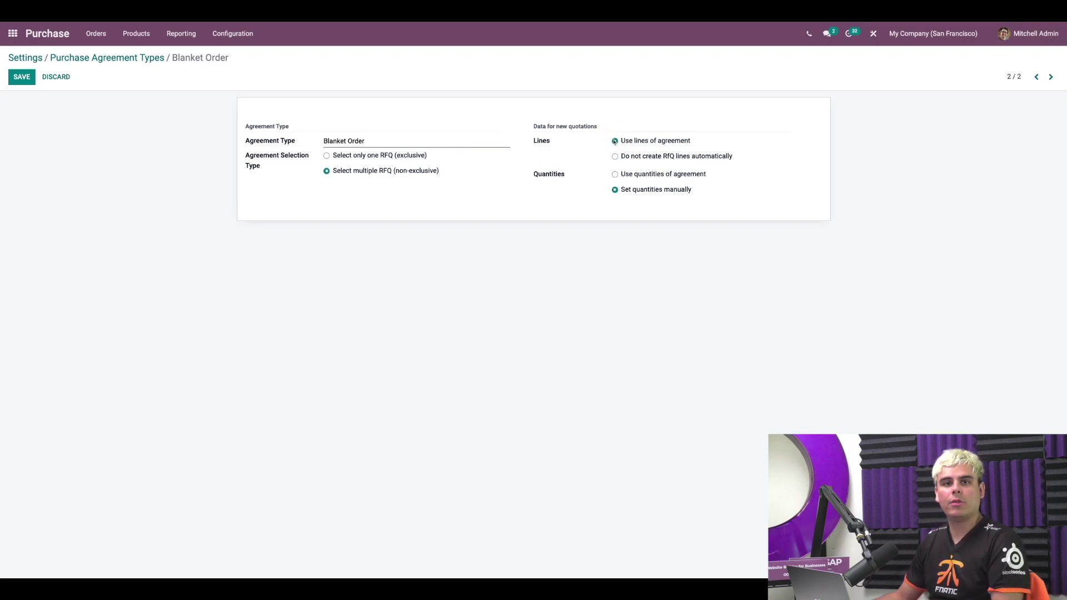
left_click(628, 191)
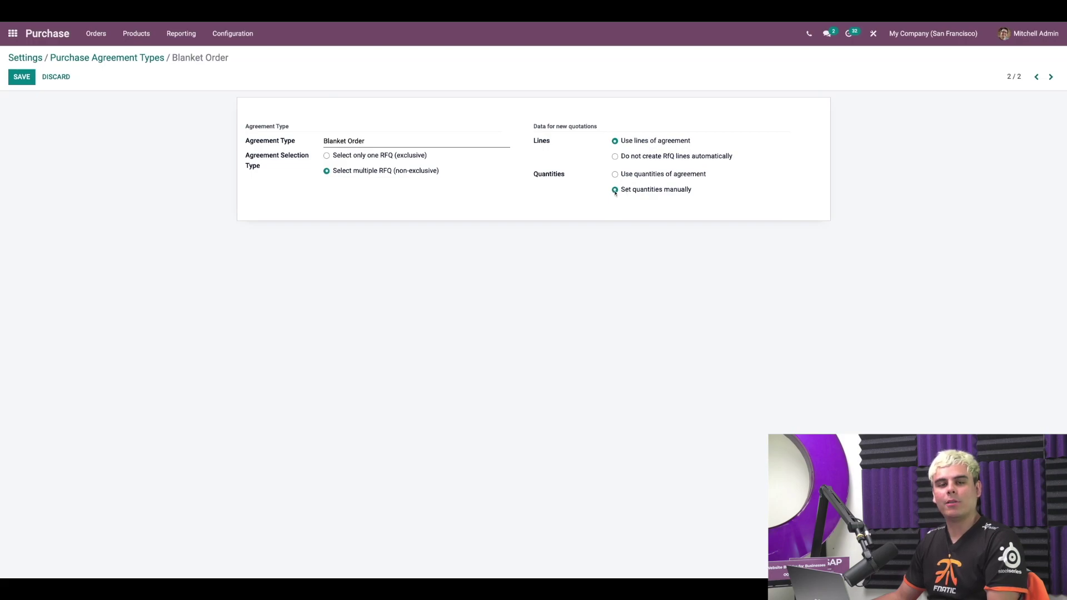
left_click(22, 77)
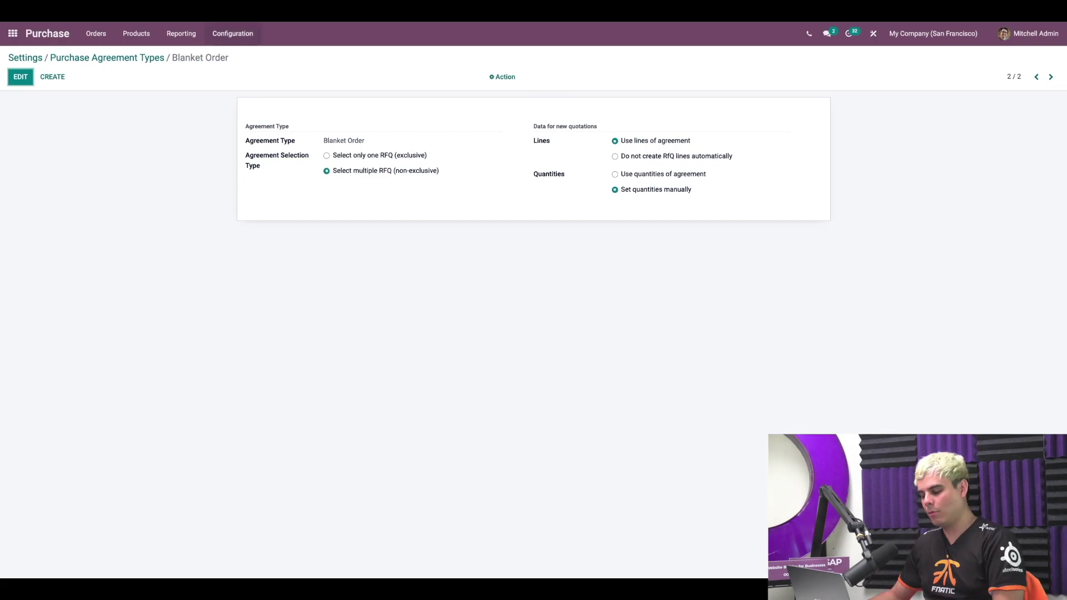
Create a new Blanket Order purchase agreement with Wood Corner as the vendor
left_click(92, 41)
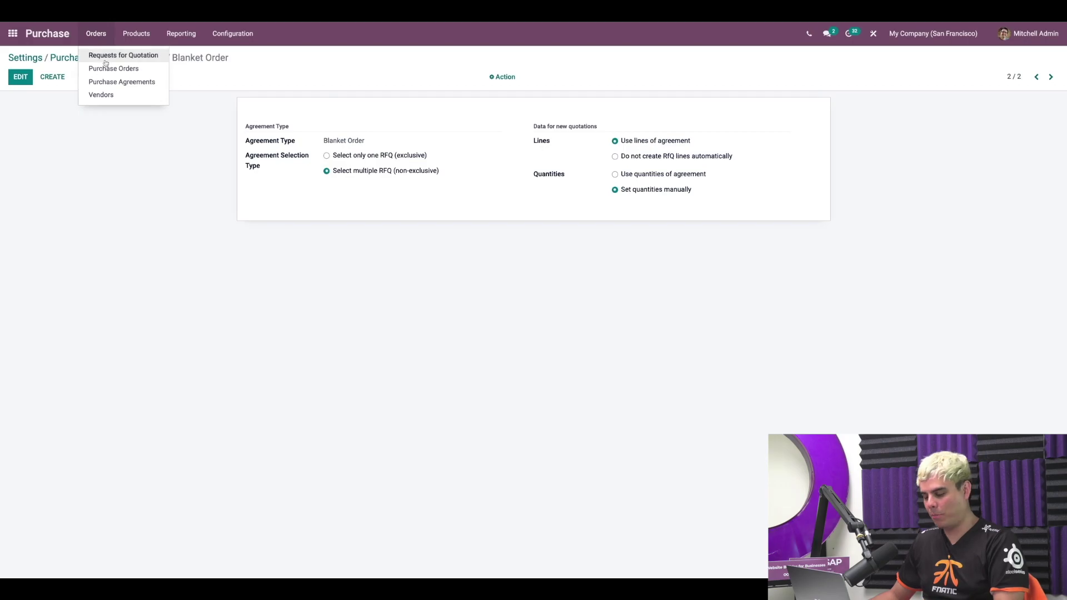
left_click(111, 82)
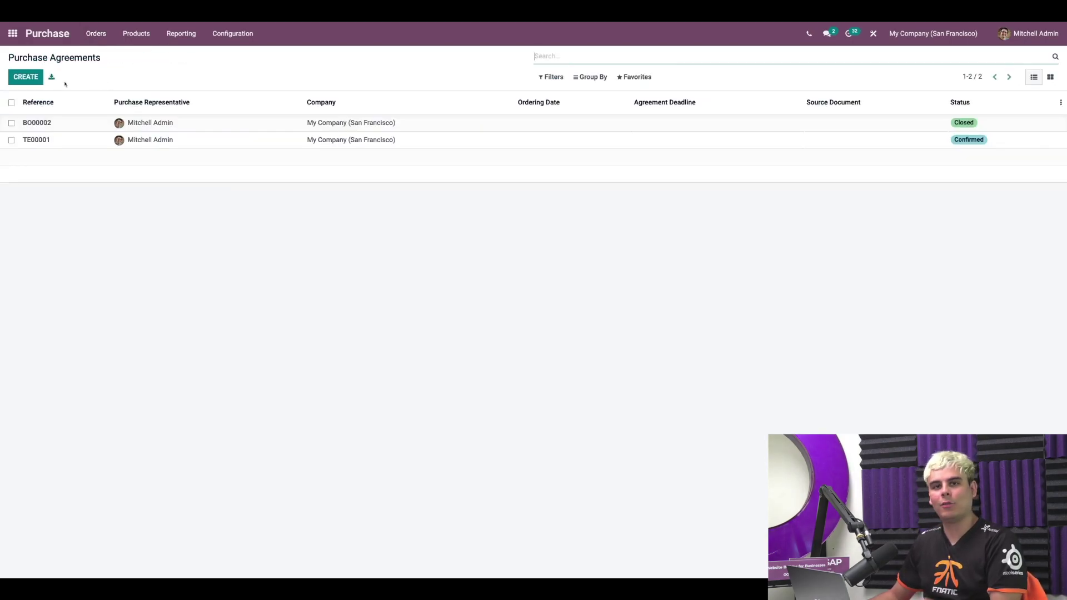
left_click(27, 77)
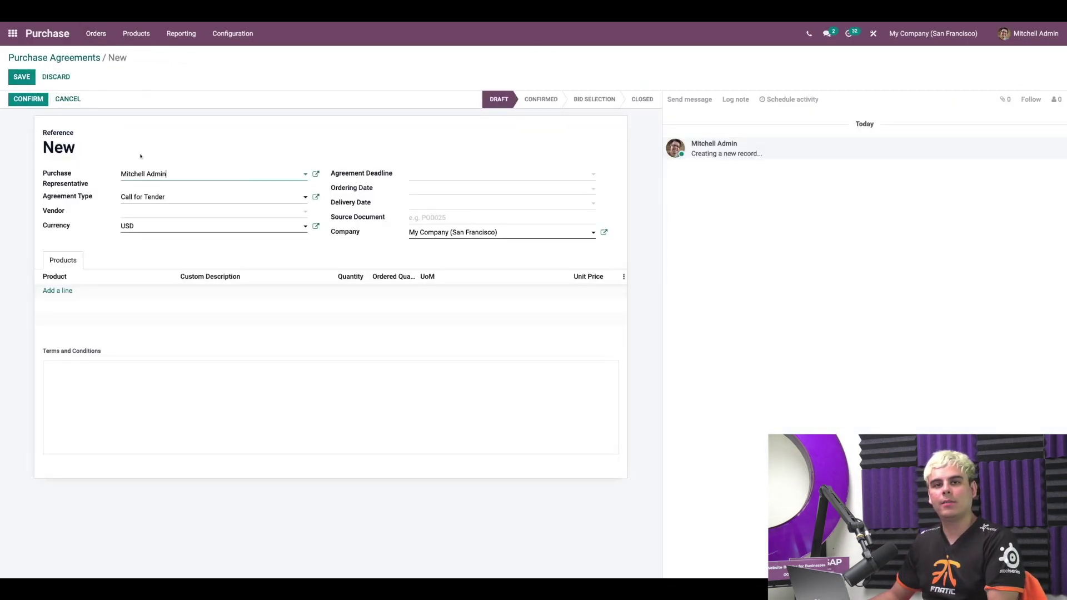
left_click(155, 201)
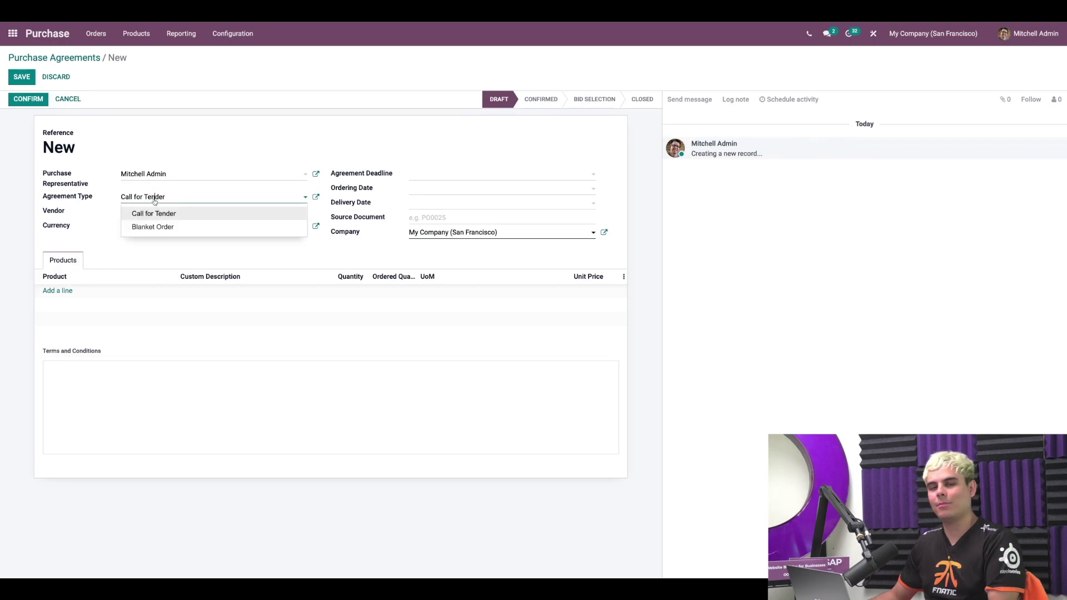
left_click(154, 225)
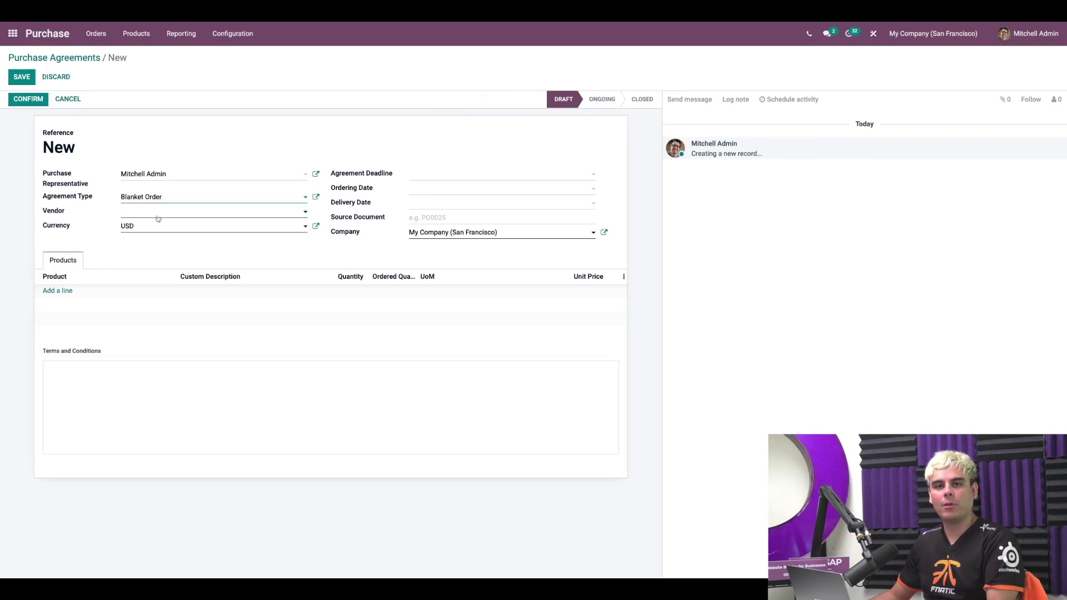
left_click(159, 216)
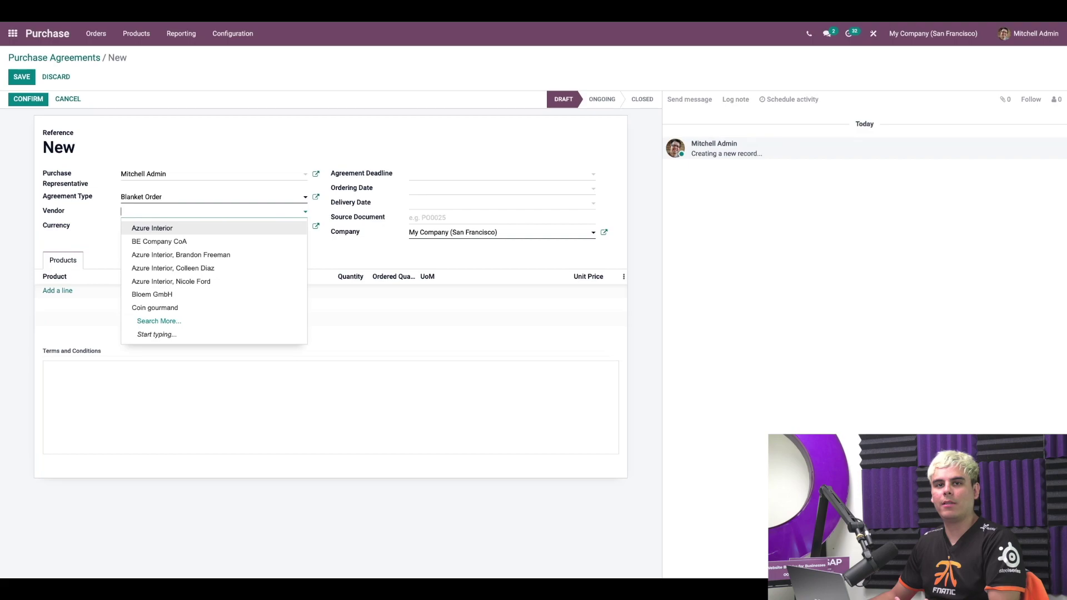
type("wood")
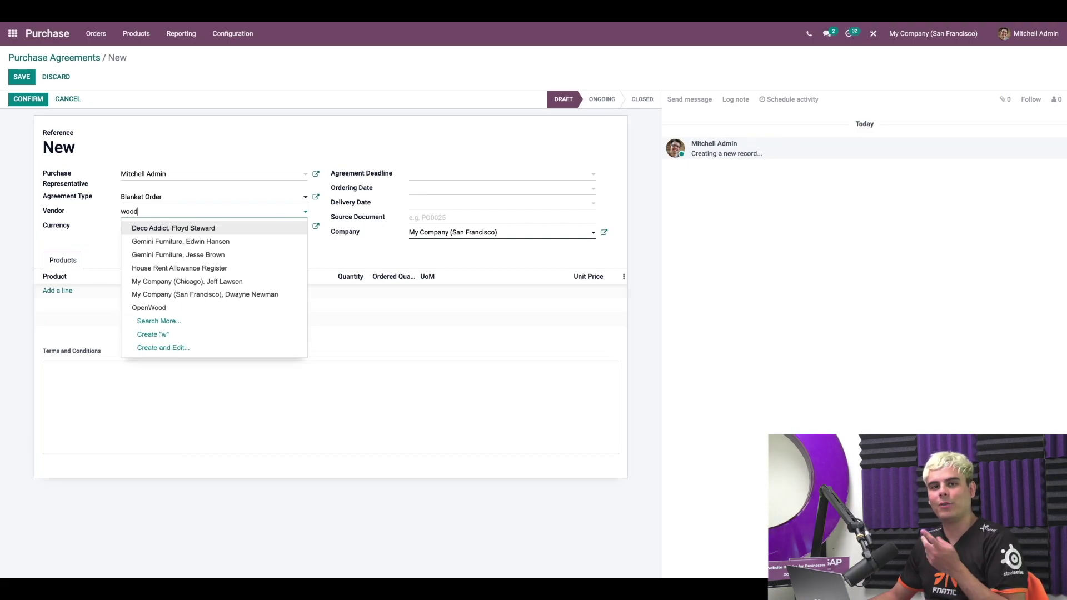
left_click(181, 244)
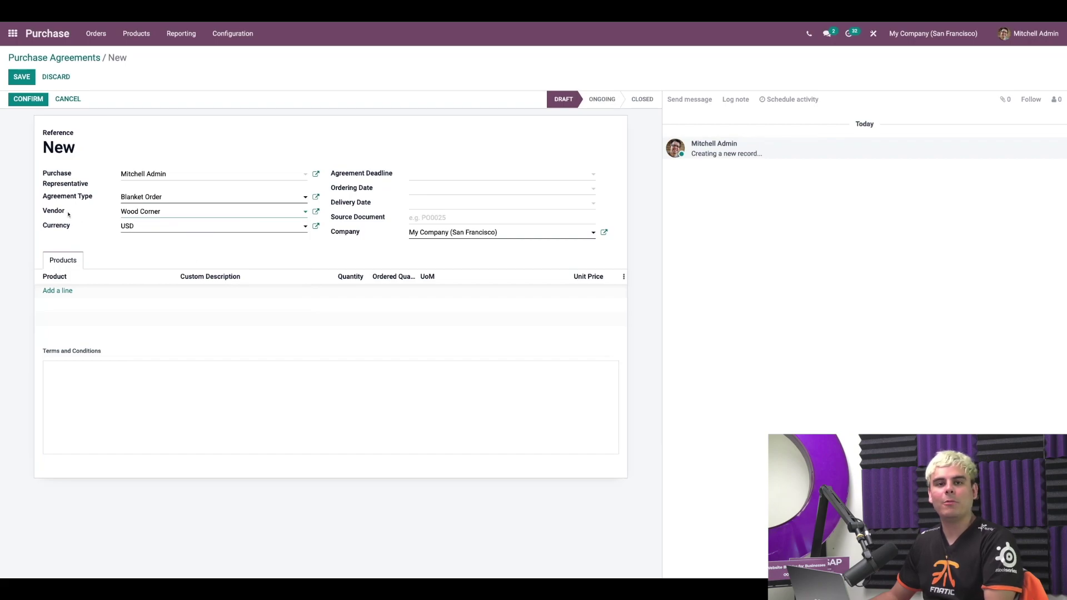
left_click(110, 253)
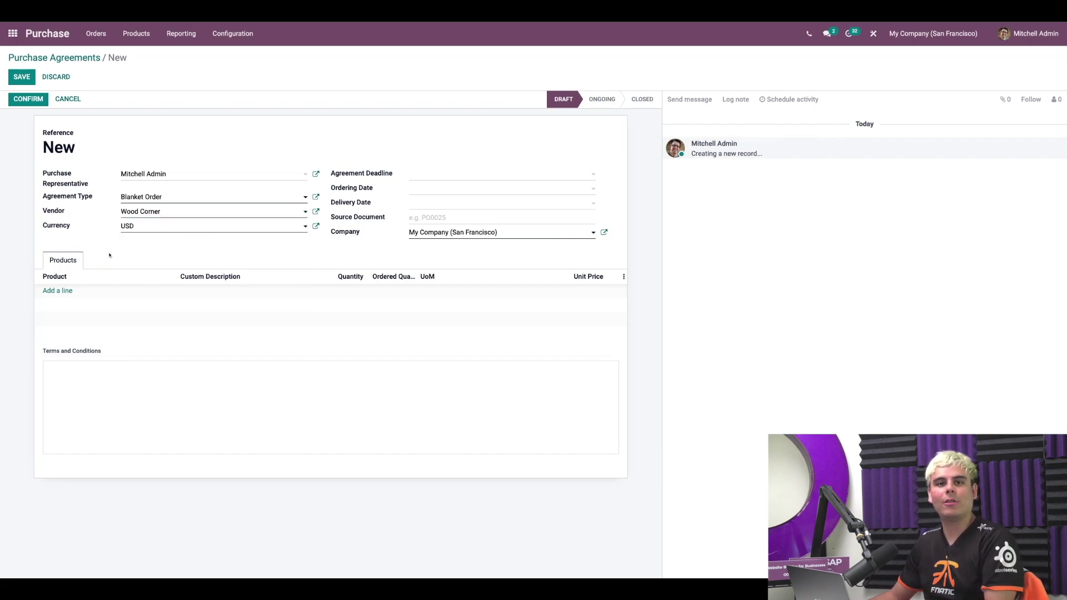
Add a Pine Plank (300 x 150 x 2) line at unit price 20
left_click(64, 291)
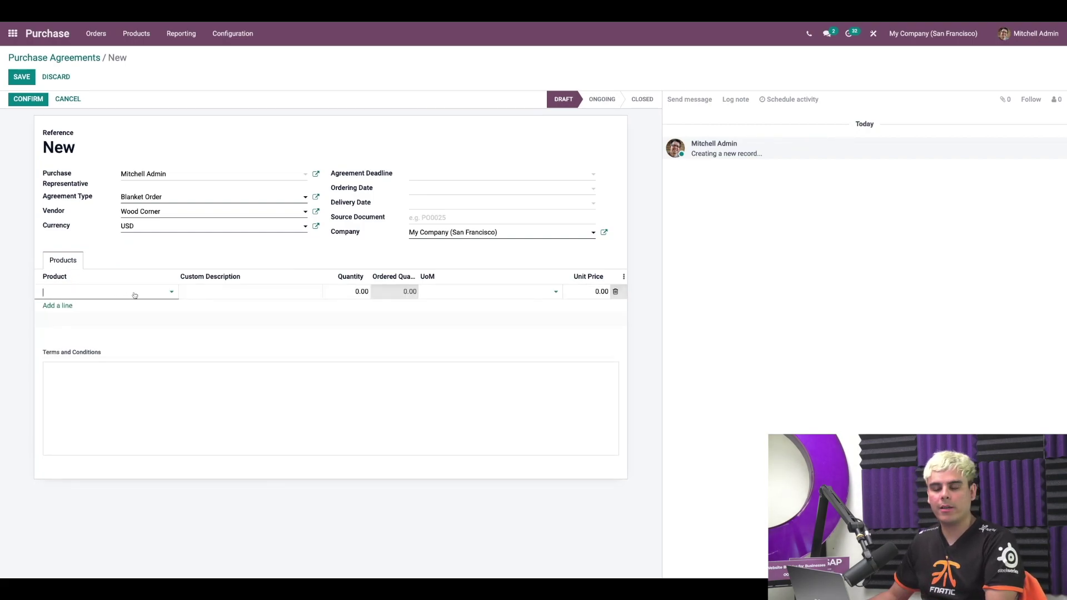
type("Pine")
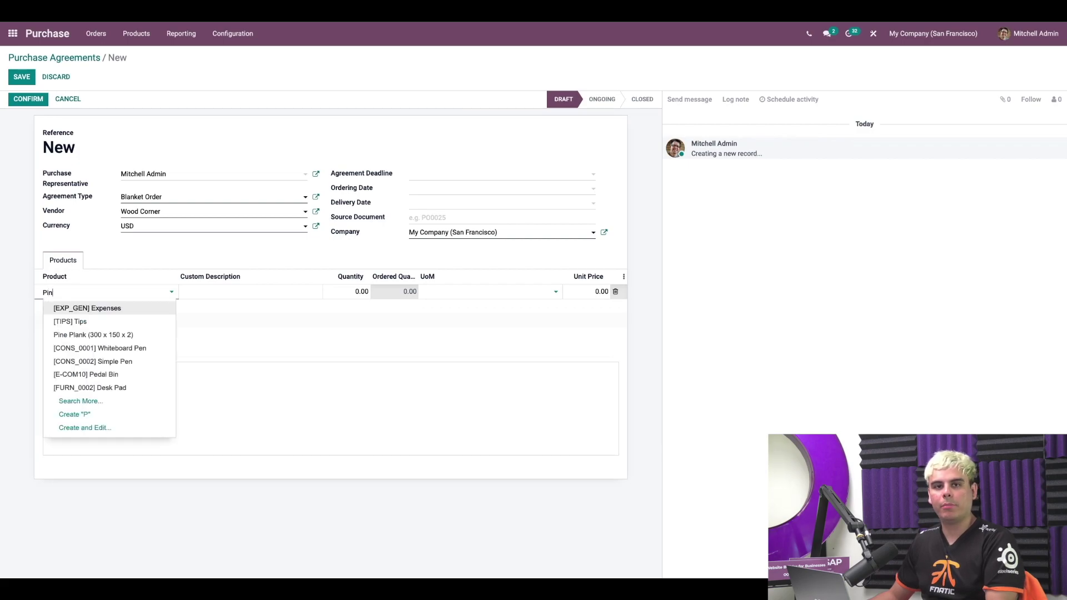
left_click(158, 308)
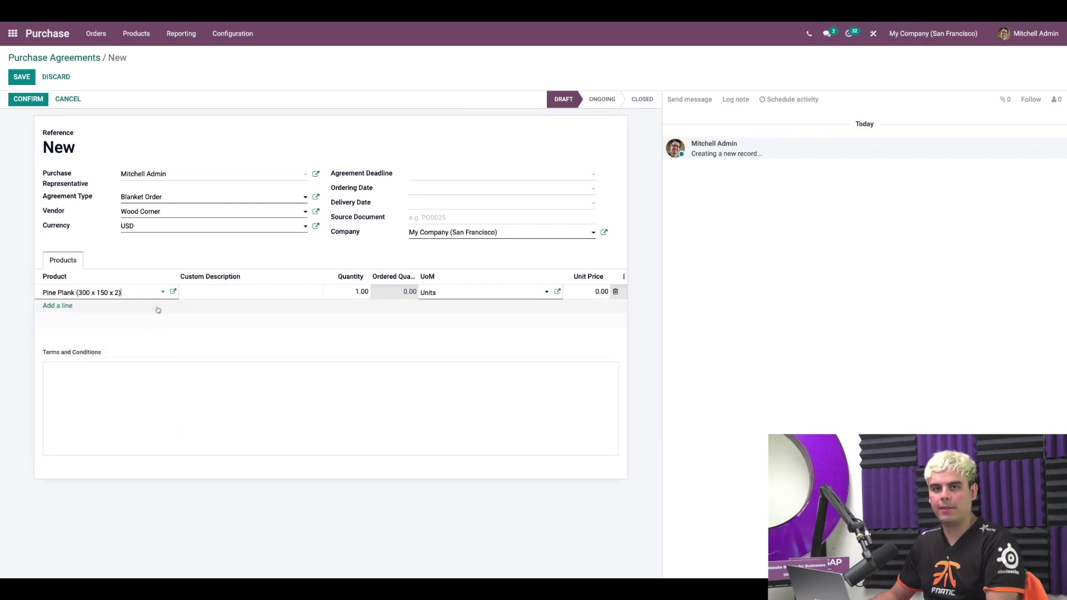
left_click(596, 292)
type("20")
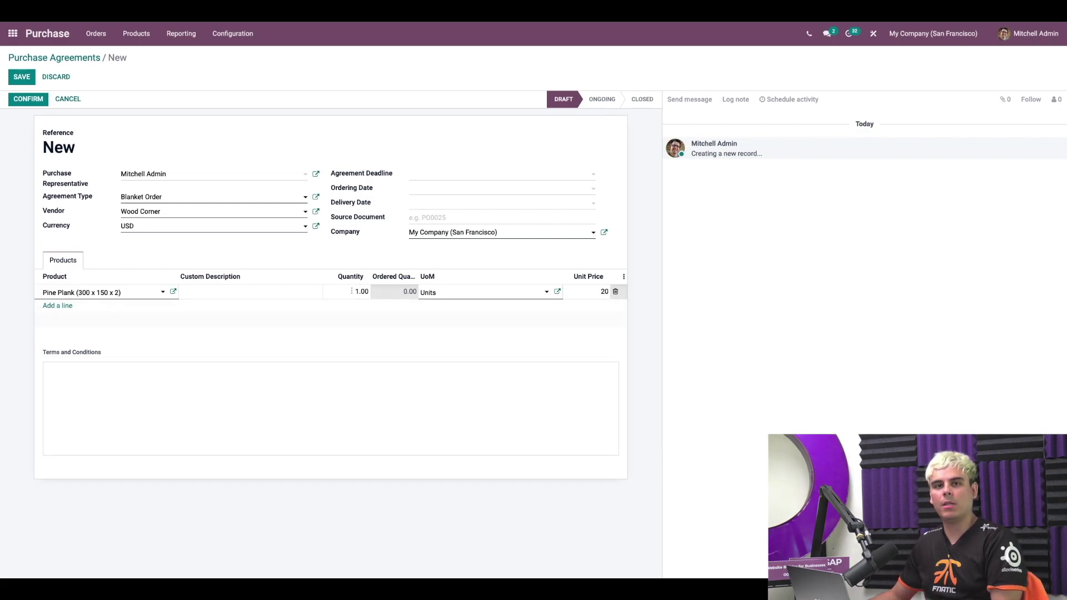
left_click(352, 291)
left_click(352, 292)
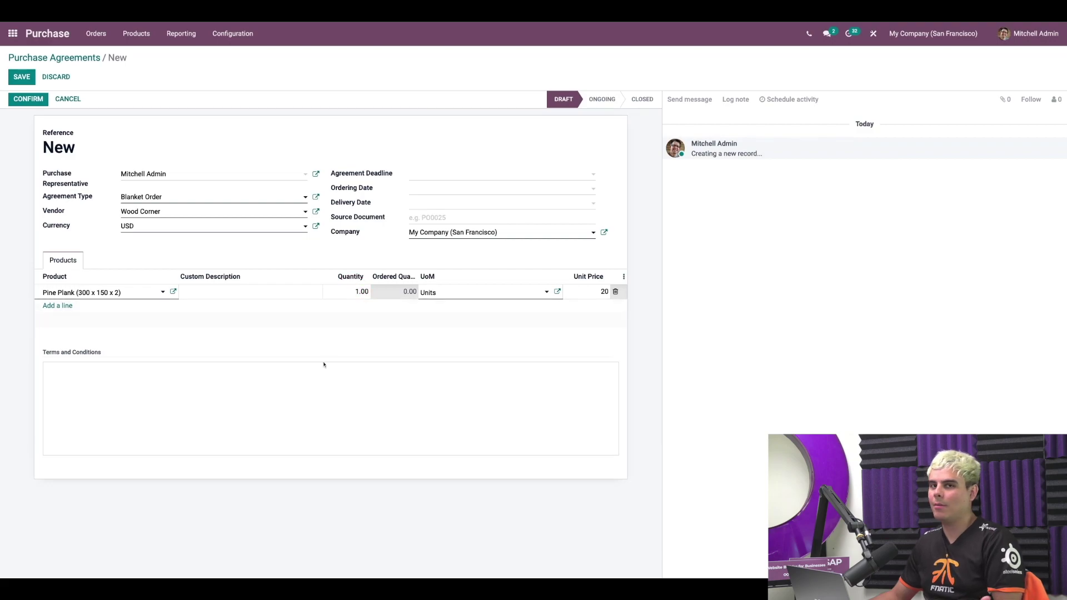
Type 'Buy 5' in Terms and Conditions, then delete it to leave the terms empty
left_click(318, 393)
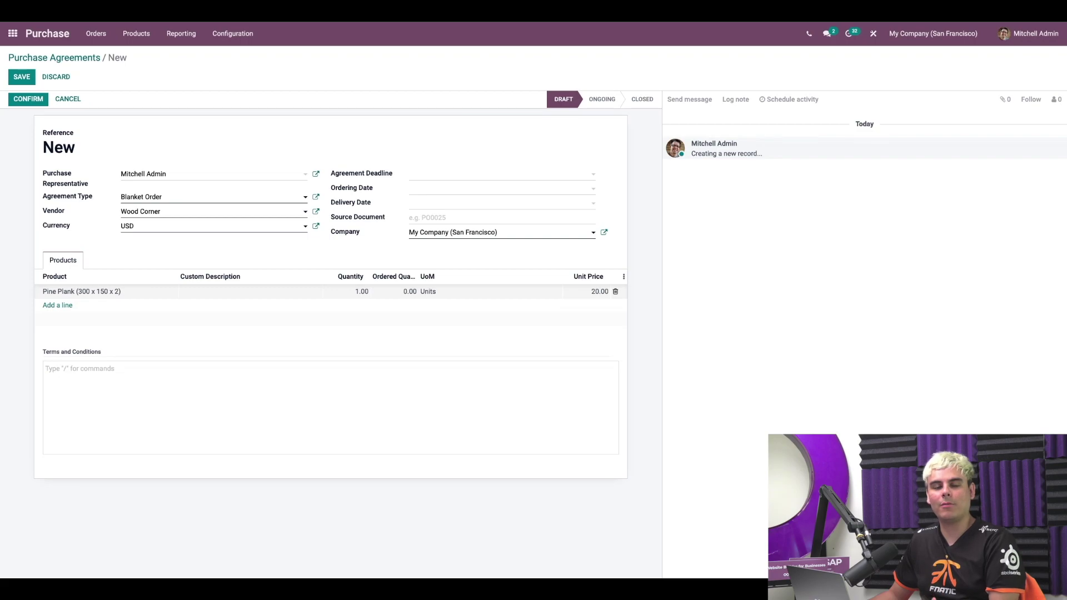
type("Buy 5")
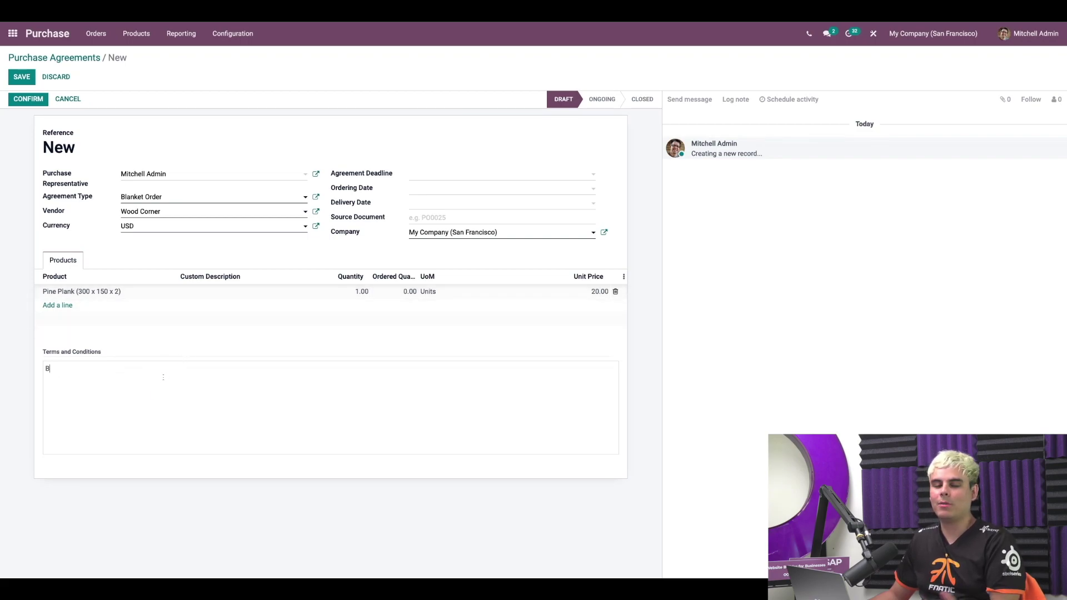
key("BackSpace")
key("BackSpace")
key("BackSpace")
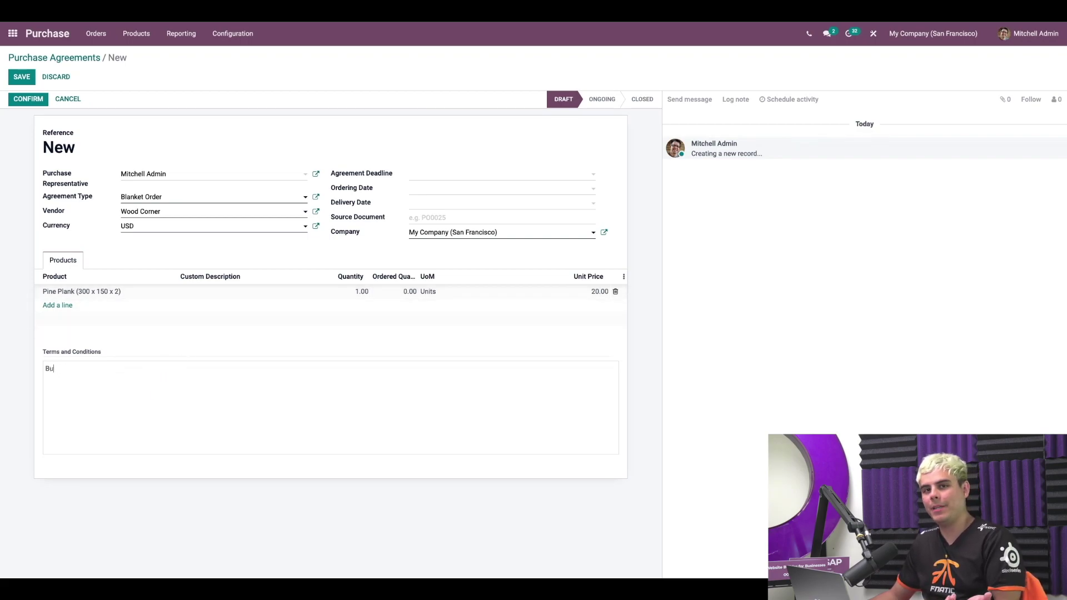
key("BackSpace")
key("BackSpace")
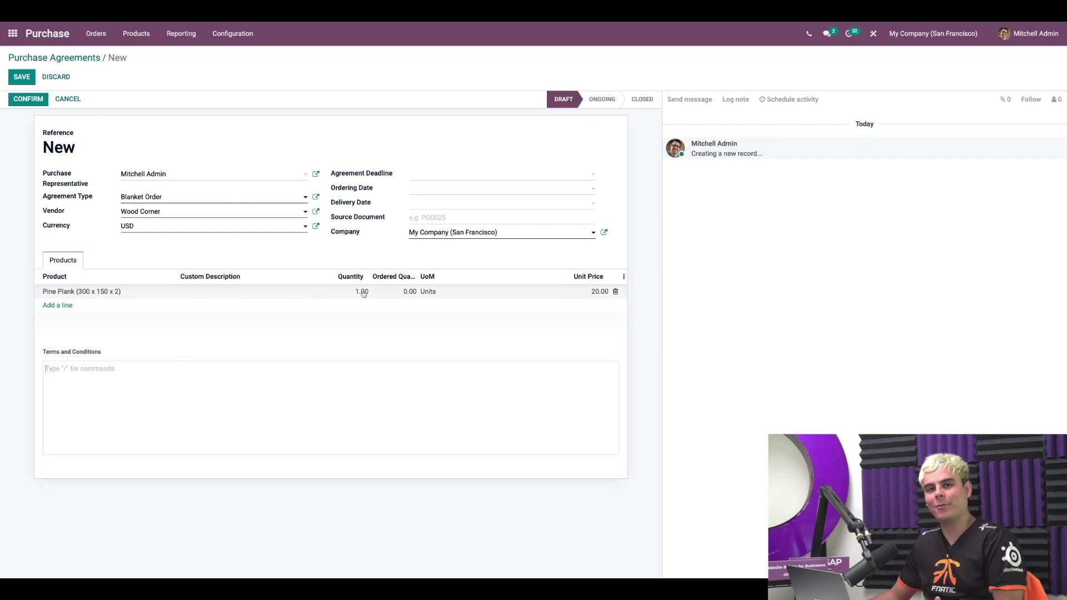
left_click(98, 122)
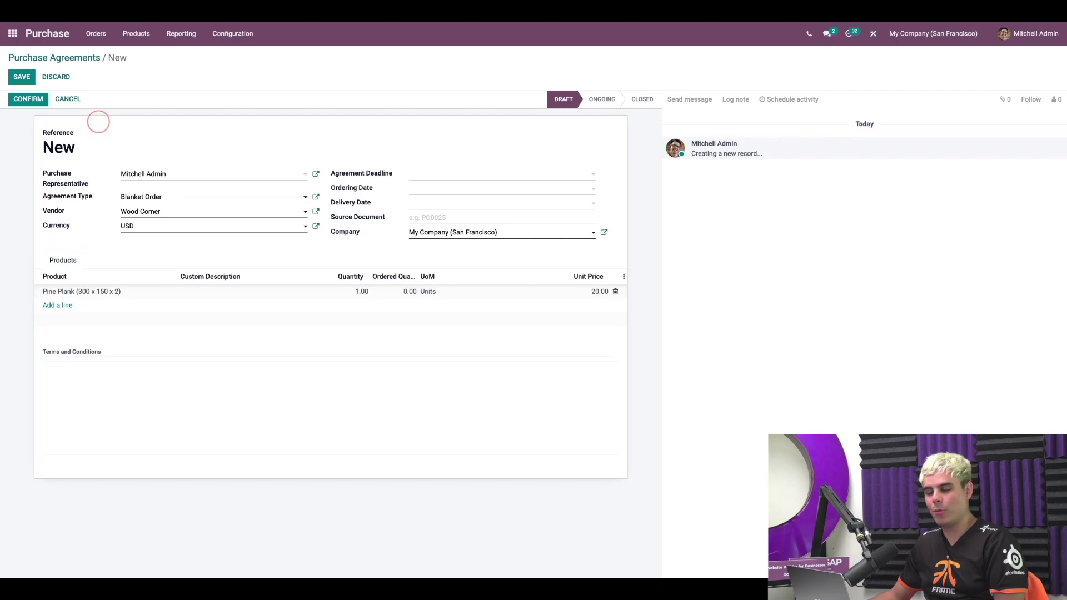
Confirm the Wood Corner blanket order as BO00003 and start a linked new quotation
left_click(46, 103)
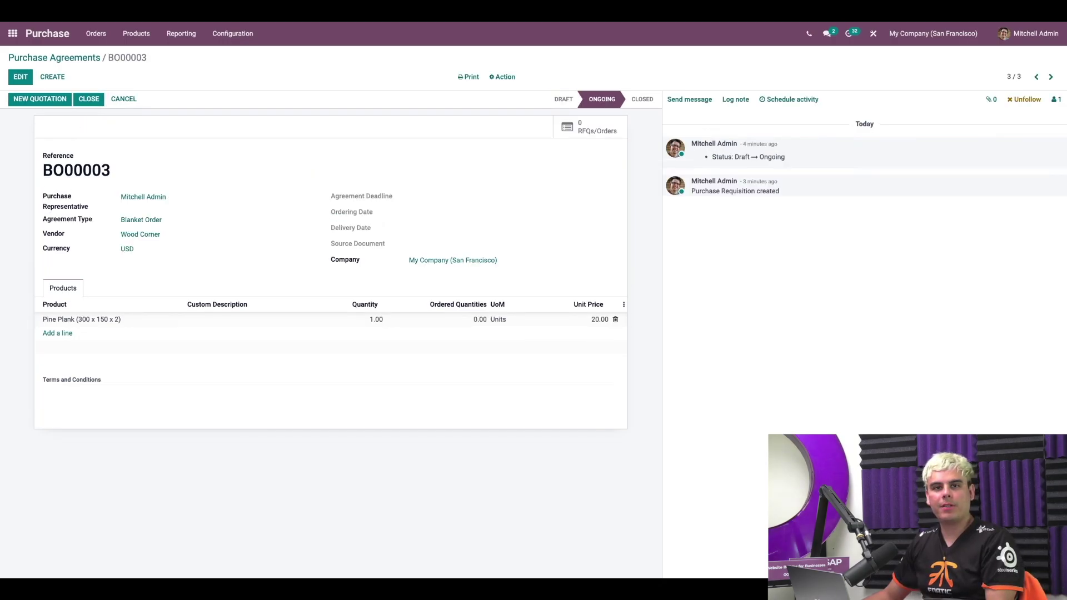
left_click(223, 72)
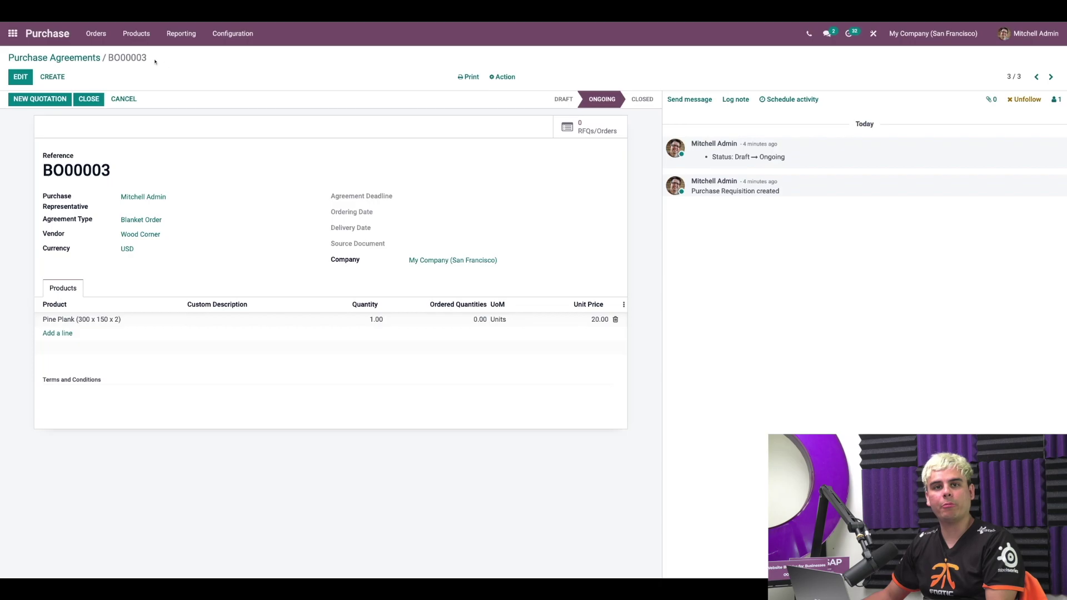
left_click(60, 99)
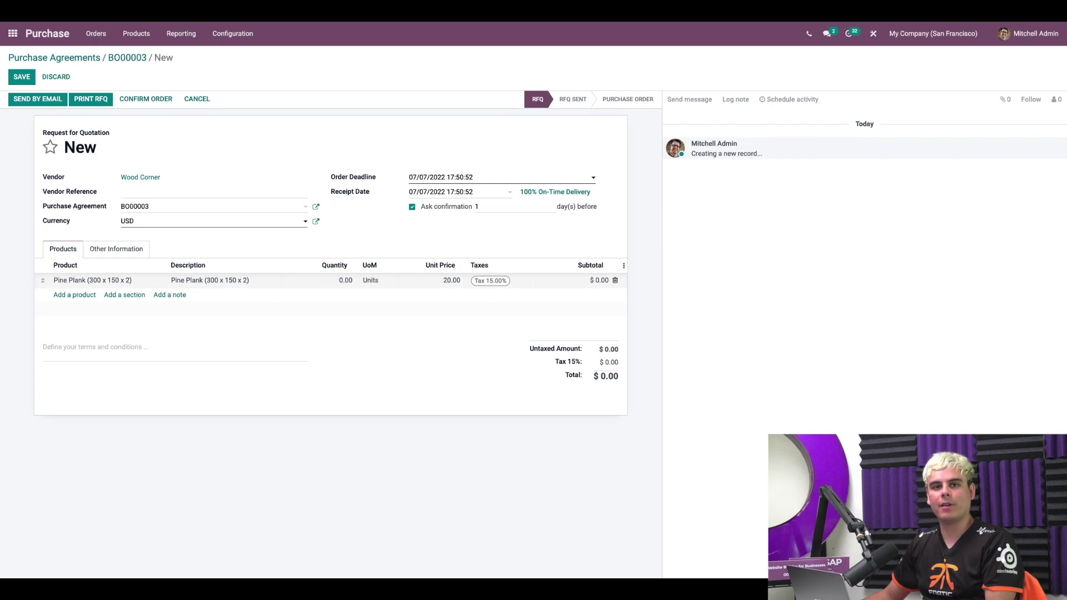
Set the Pine Plank quantity to 25, confirm order P00018, and return to BO00003
left_click(339, 280)
type("25")
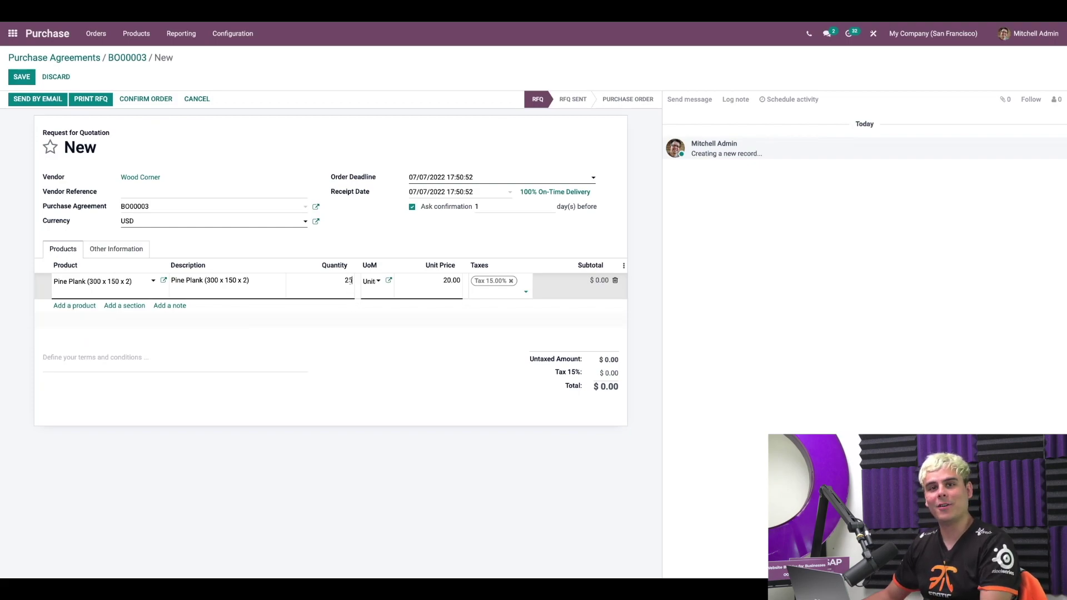
key("Return")
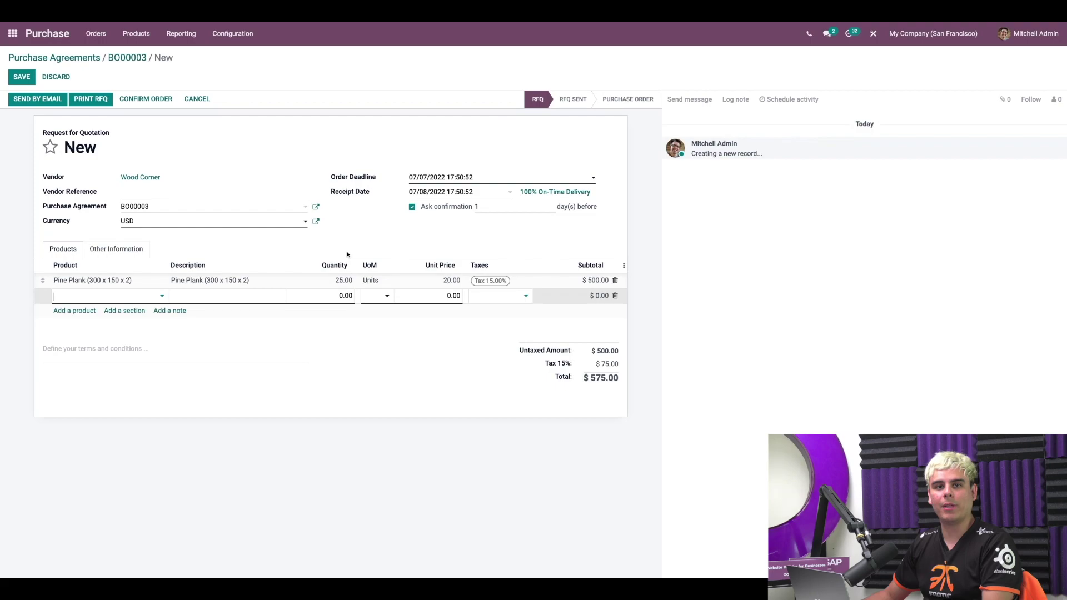
key("Escape")
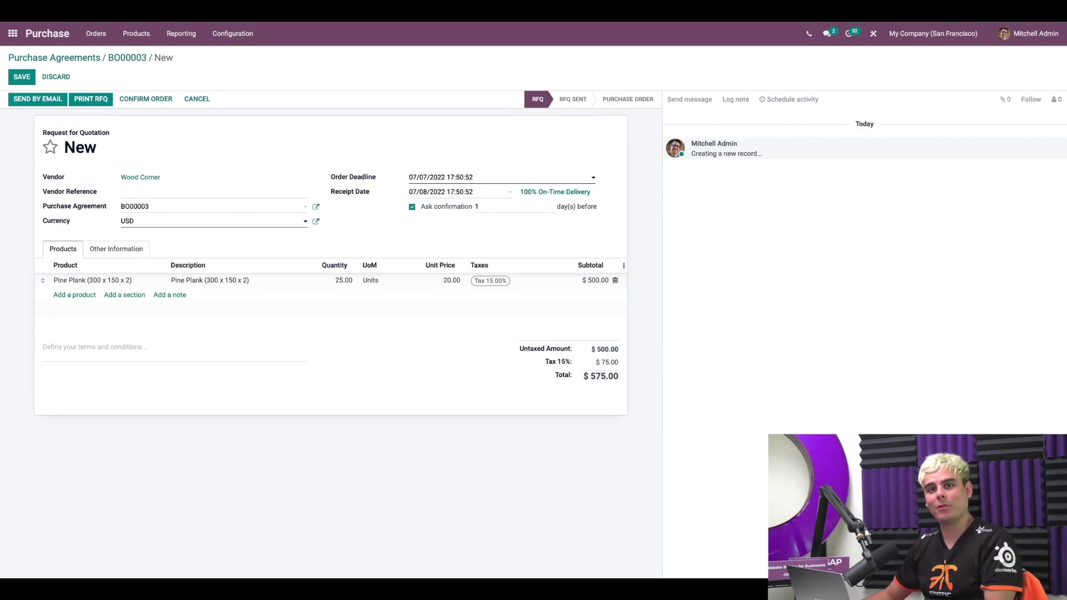
left_click(145, 100)
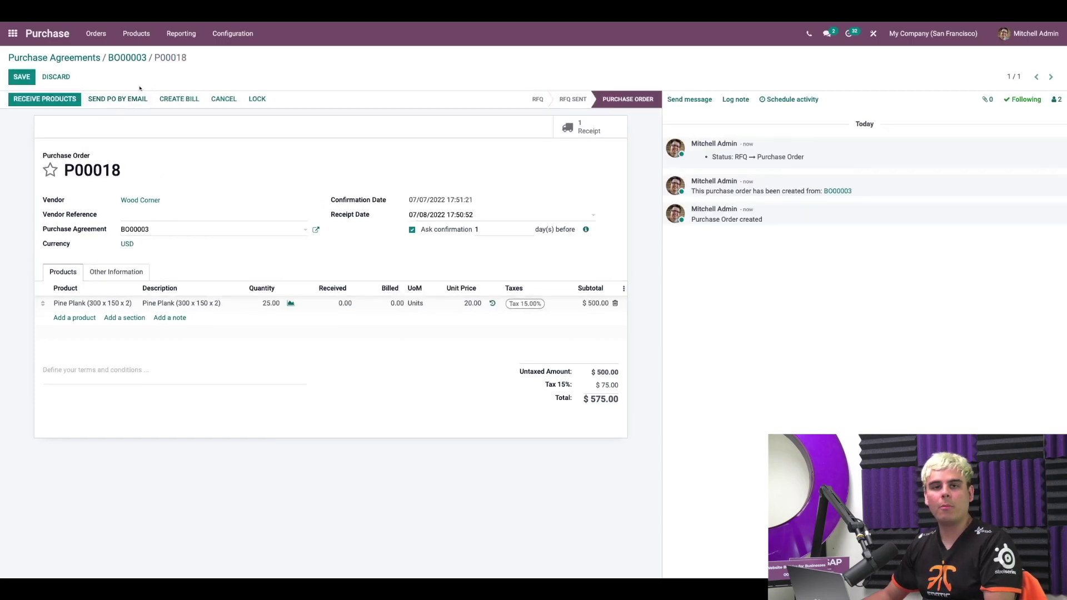
left_click(128, 57)
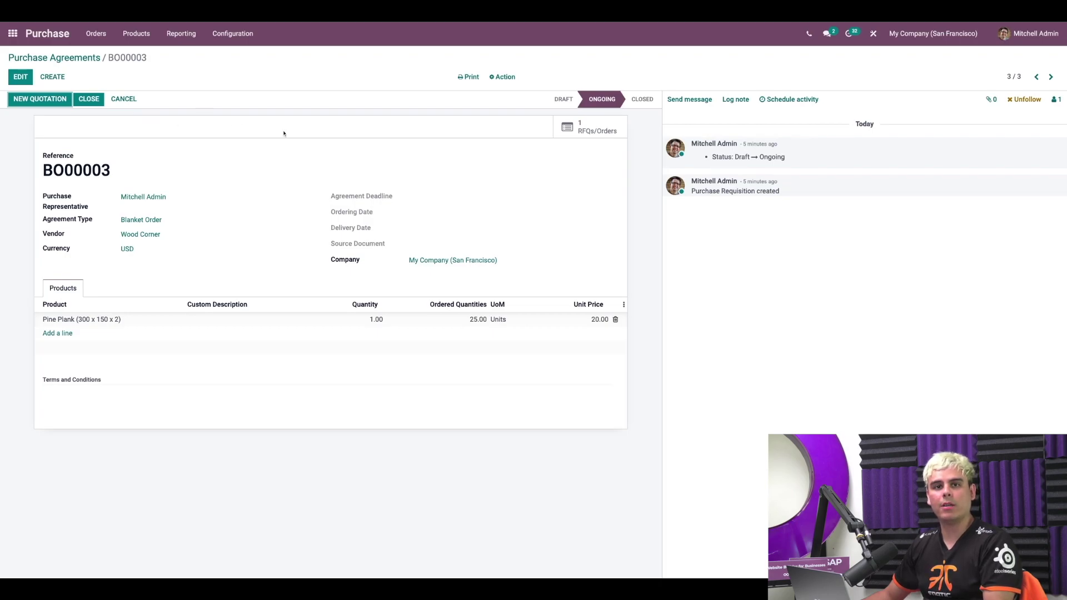
Check linked order P00018, then open the Pine Plank product form from BO00003's line
left_click(604, 133)
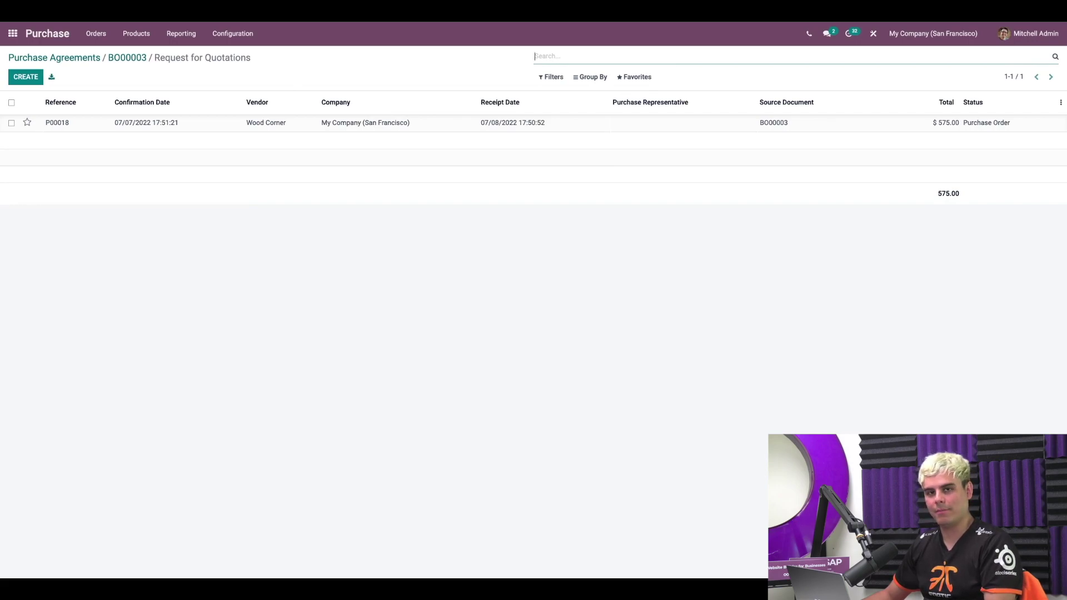
left_click(129, 58)
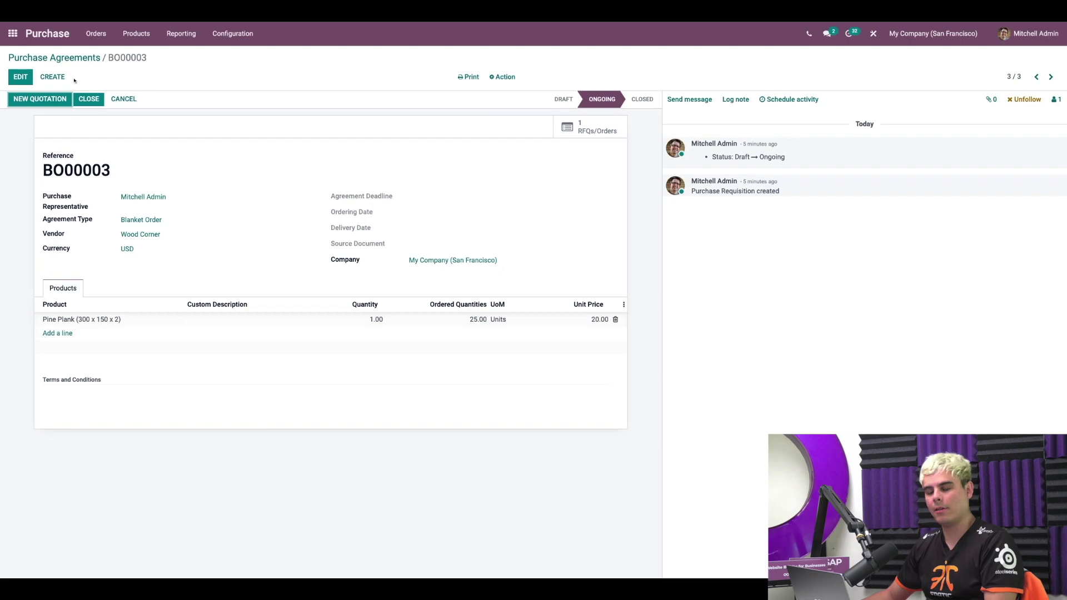
left_click(22, 76)
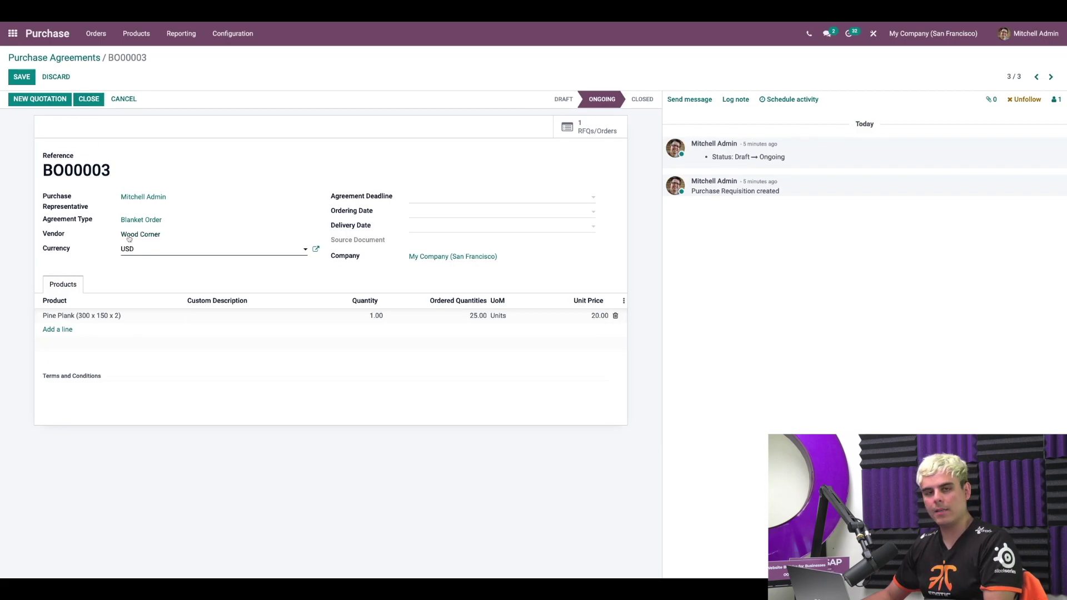
left_click(136, 315)
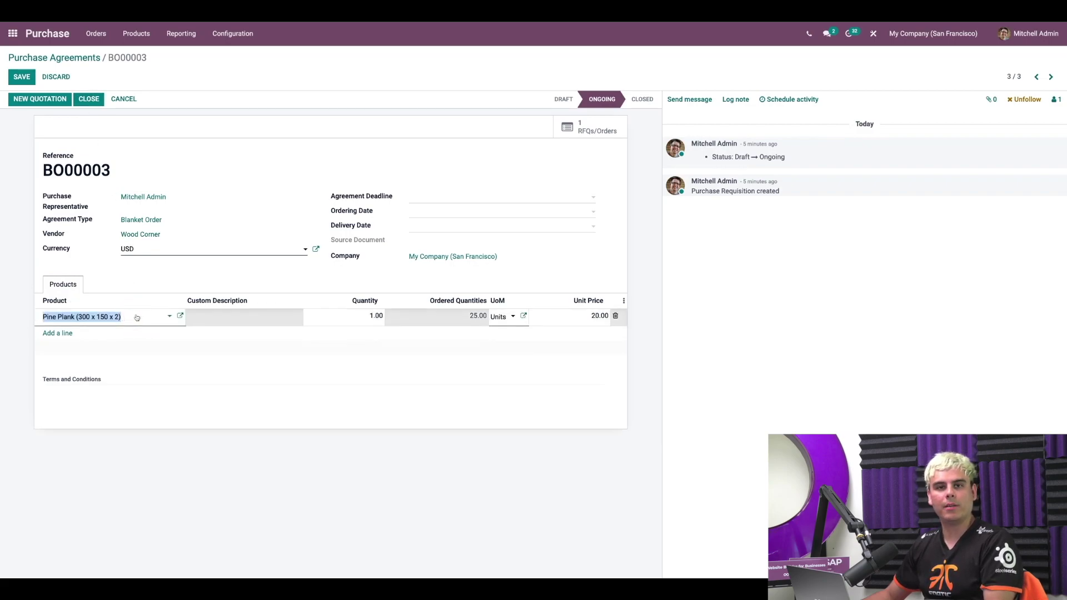
left_click(180, 316)
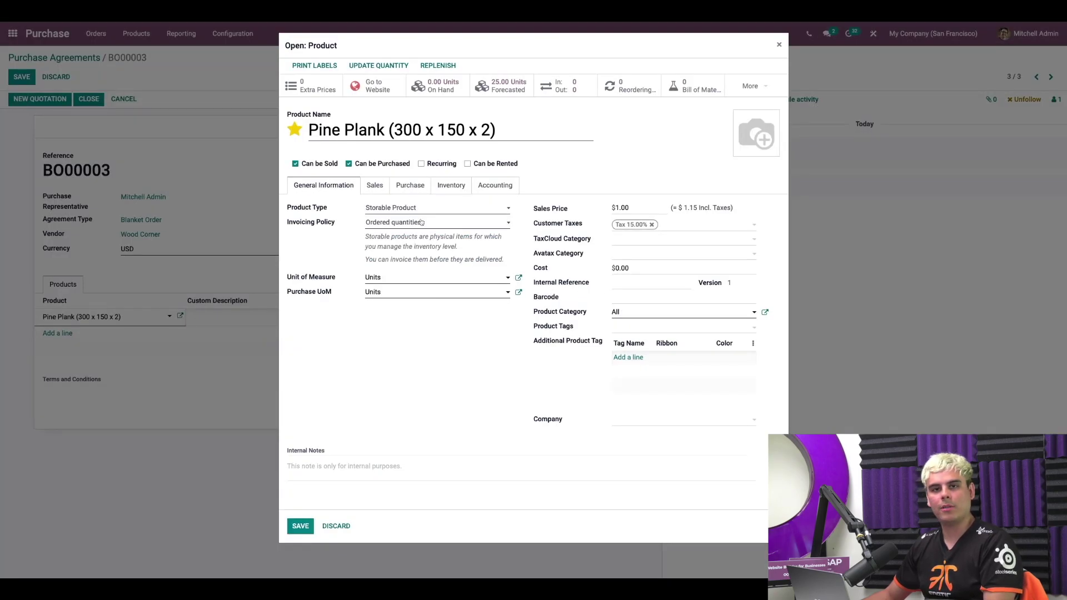
Review Pine Plank's Purchase tab showing Wood Corner at 20.00, then close the product form
left_click(410, 188)
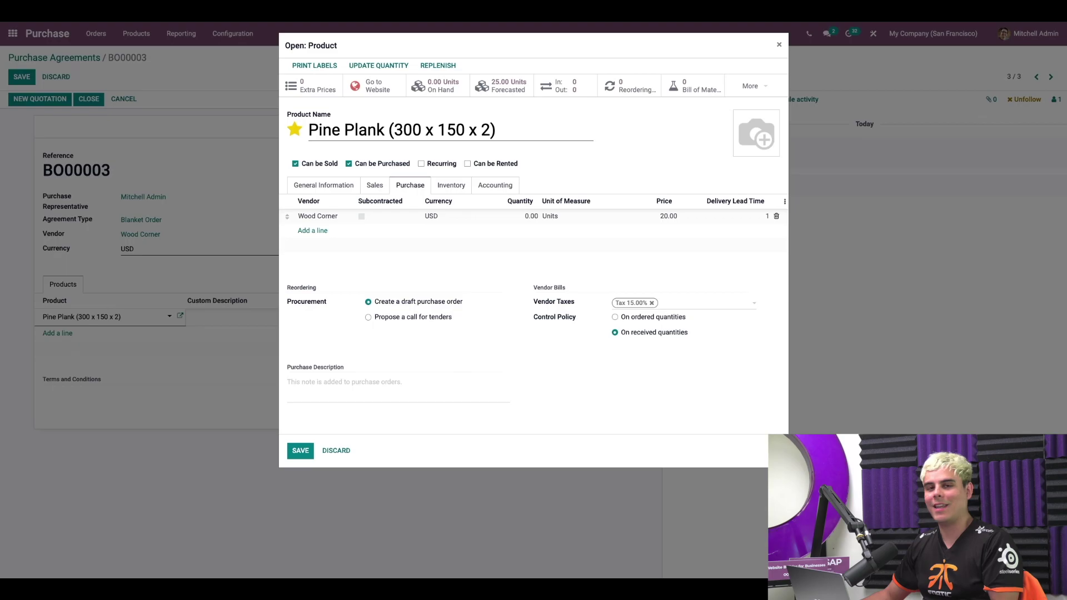
left_click(779, 46)
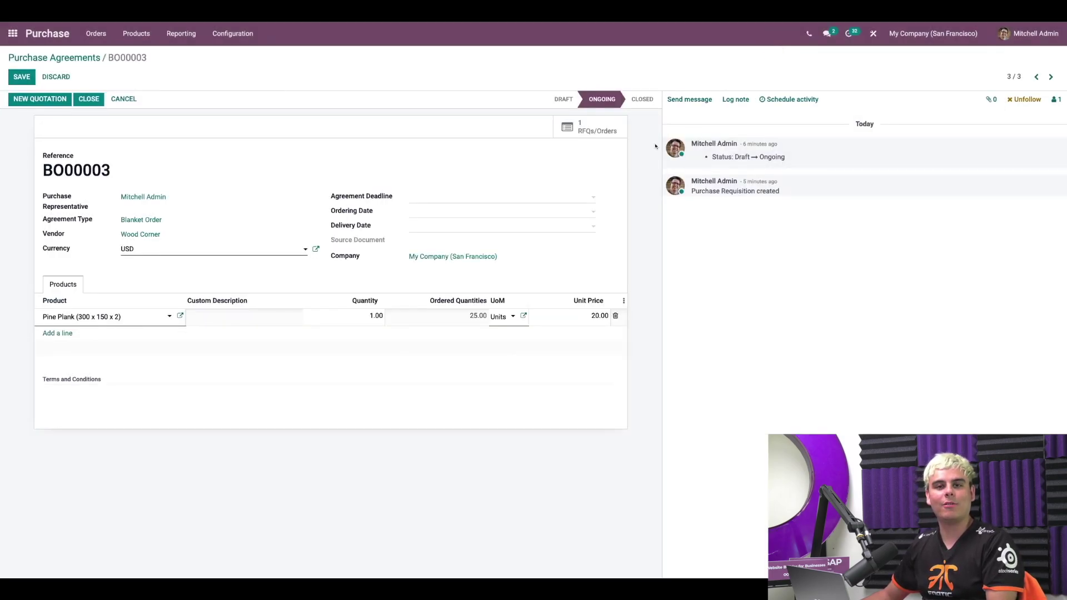